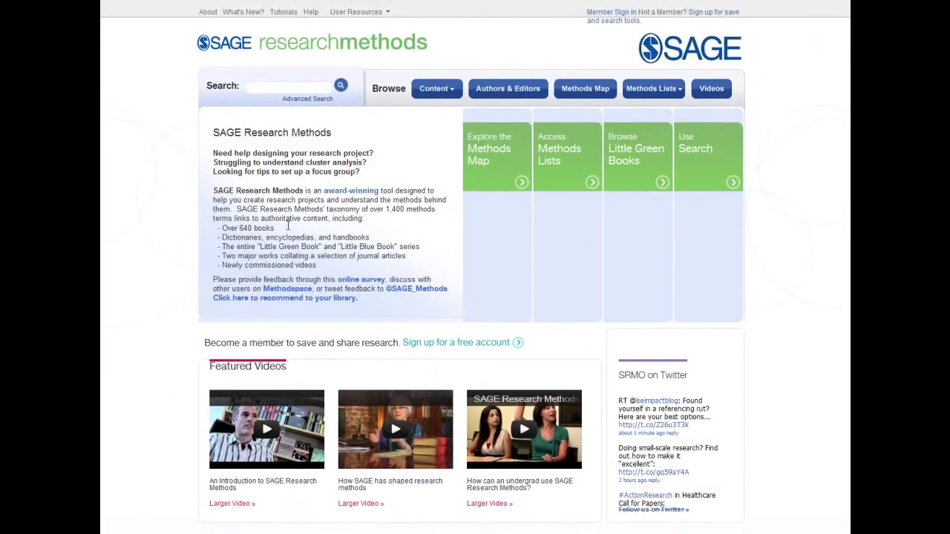
Switch to the Methods Map view of Research methods topics and expand the Methods Lists dropdown.
mouse_move(431, 93)
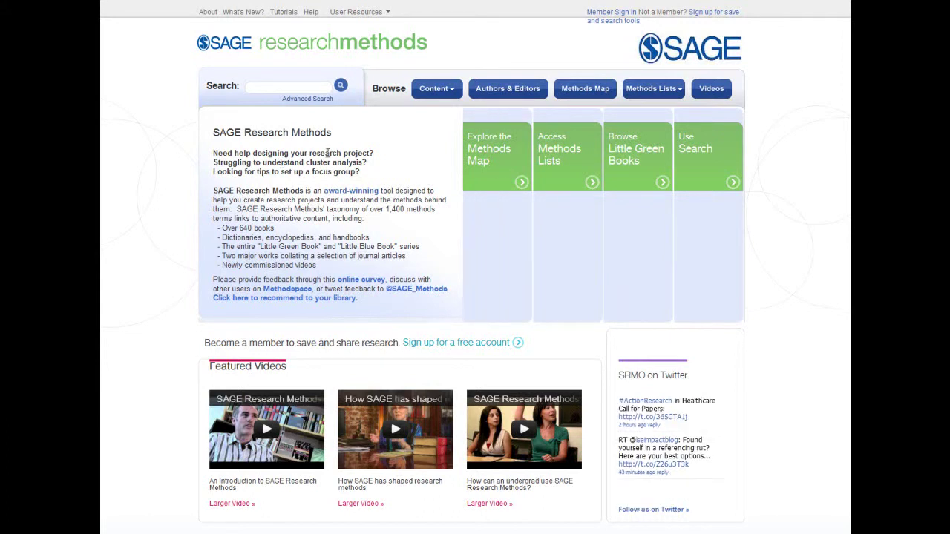
left_click(575, 94)
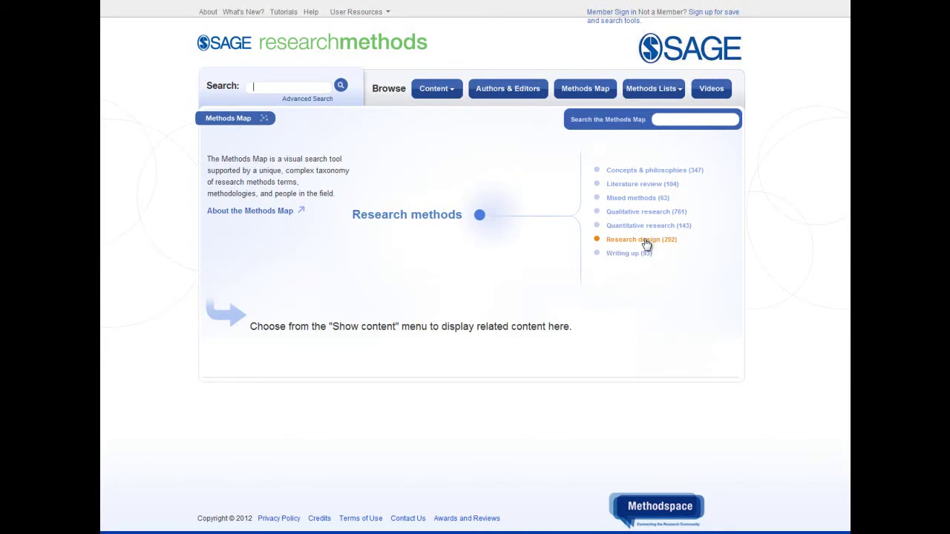
left_click(632, 91)
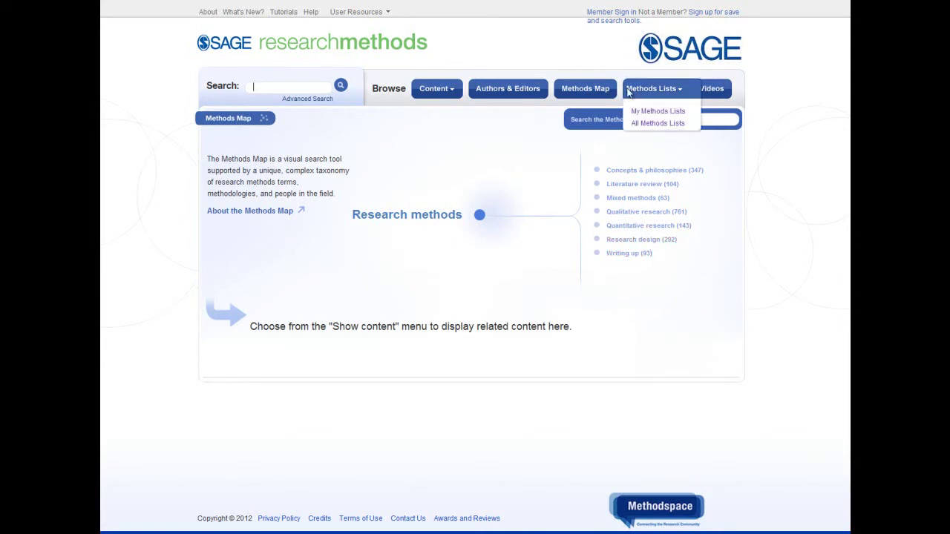
Browse the All Methods Lists page, then open Awards and Reviews from the footer.
left_click(642, 124)
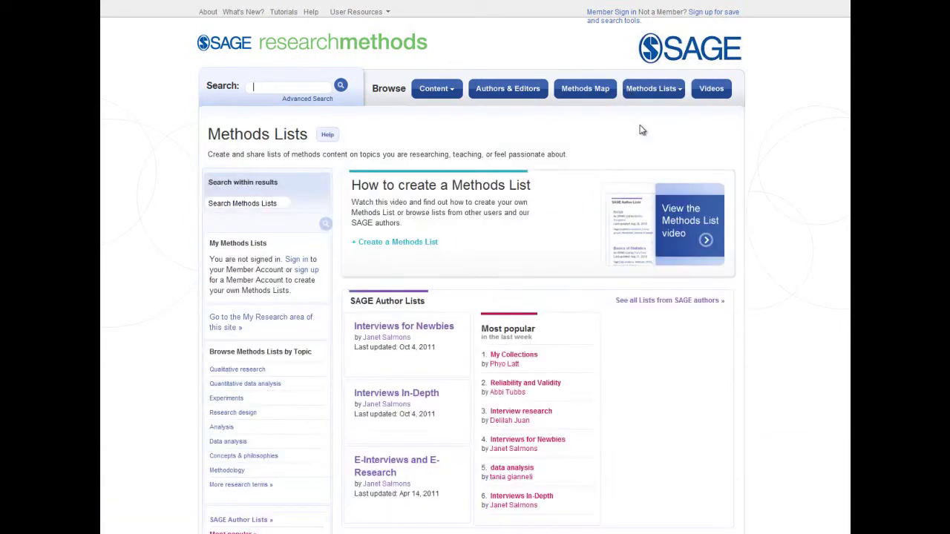
scroll(552, 237, "down", 2)
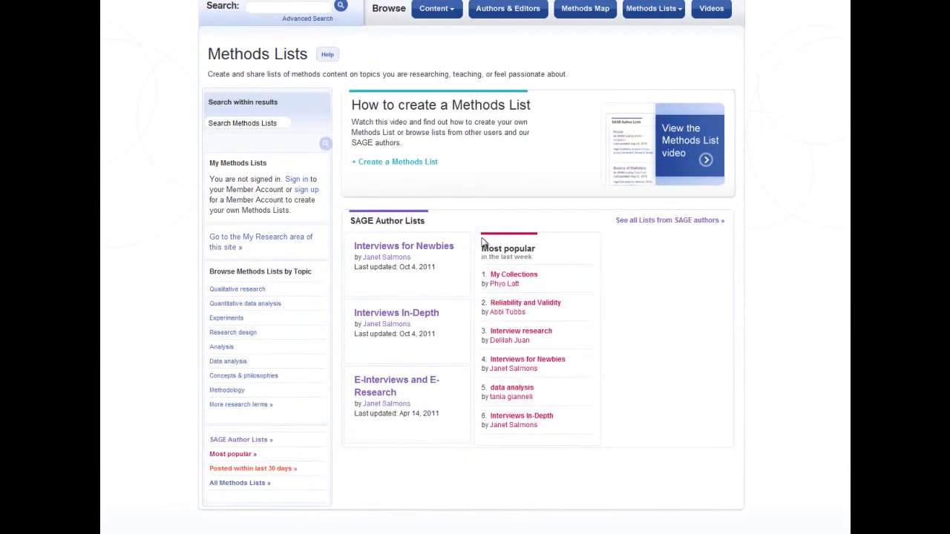
mouse_move(428, 250)
mouse_move(412, 319)
scroll(538, 463, "down", 2)
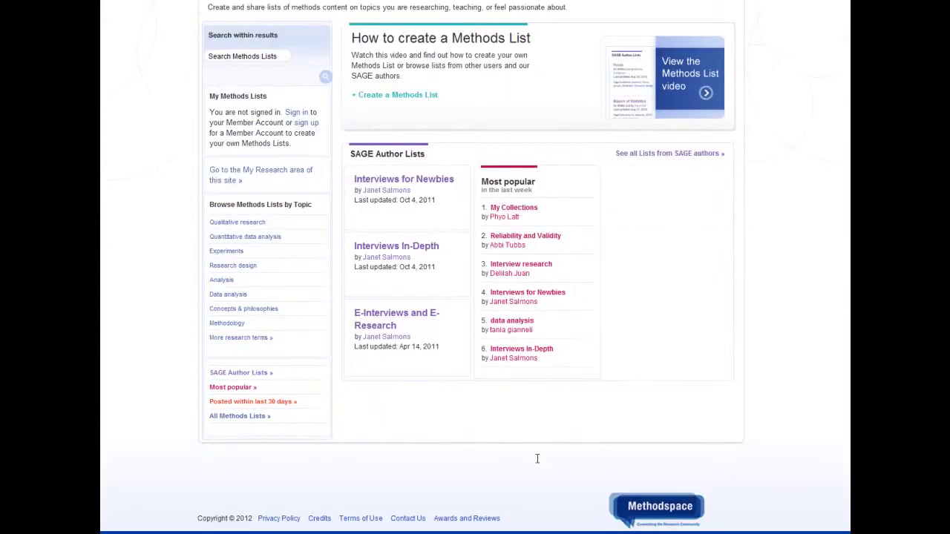
left_click(477, 519)
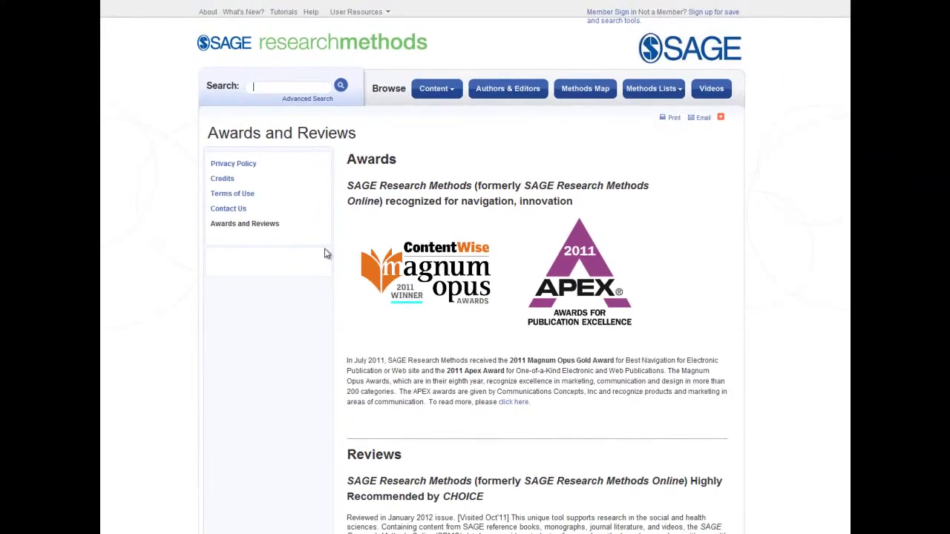
Go to the home page, preview the Little Green Books series, then collapse the preview.
left_click(251, 49)
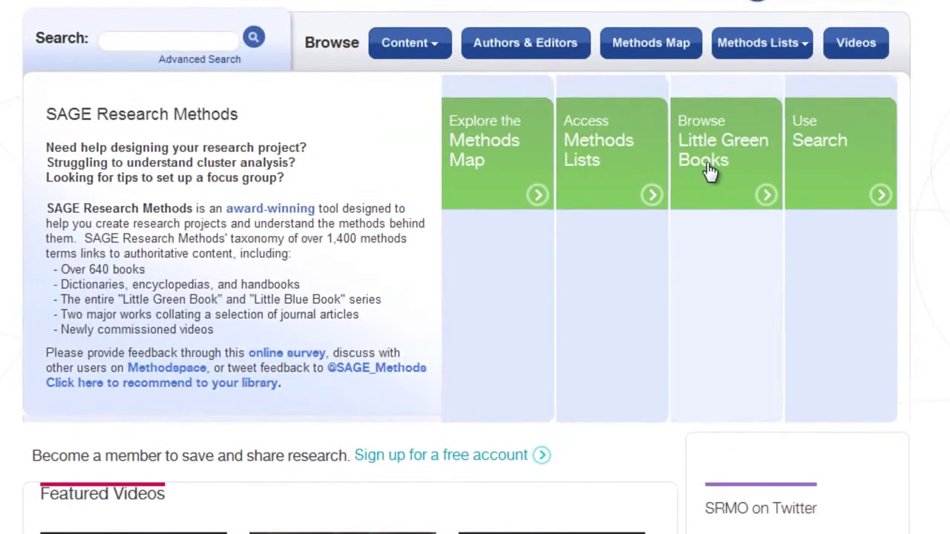
left_click(702, 173)
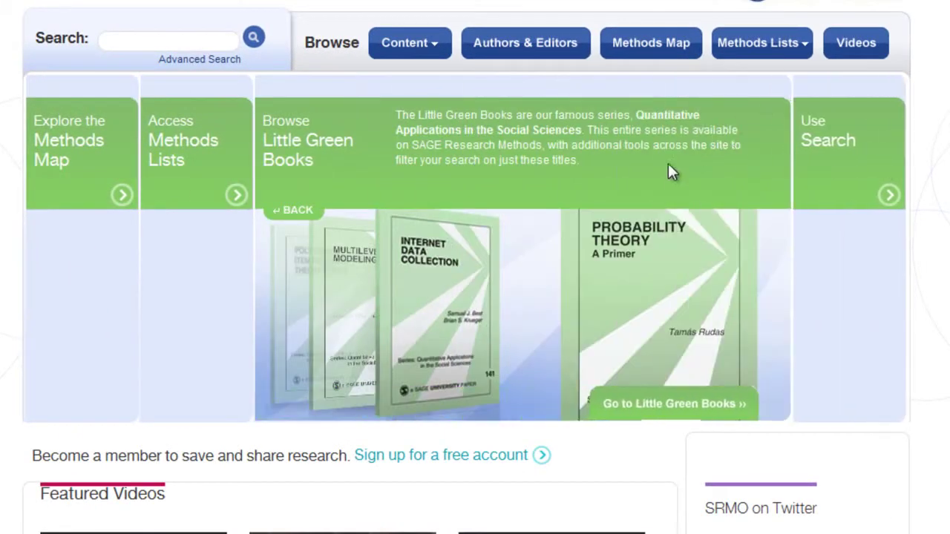
left_click(295, 213)
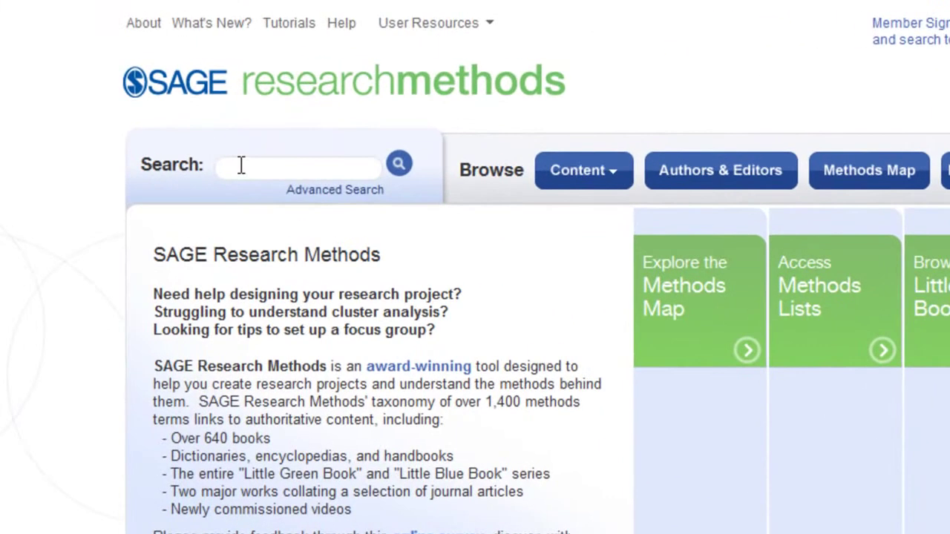
Search for 'Questionnaires' using the 'ques' suggestion, giving 2883 results.
left_click(253, 86)
type("ques")
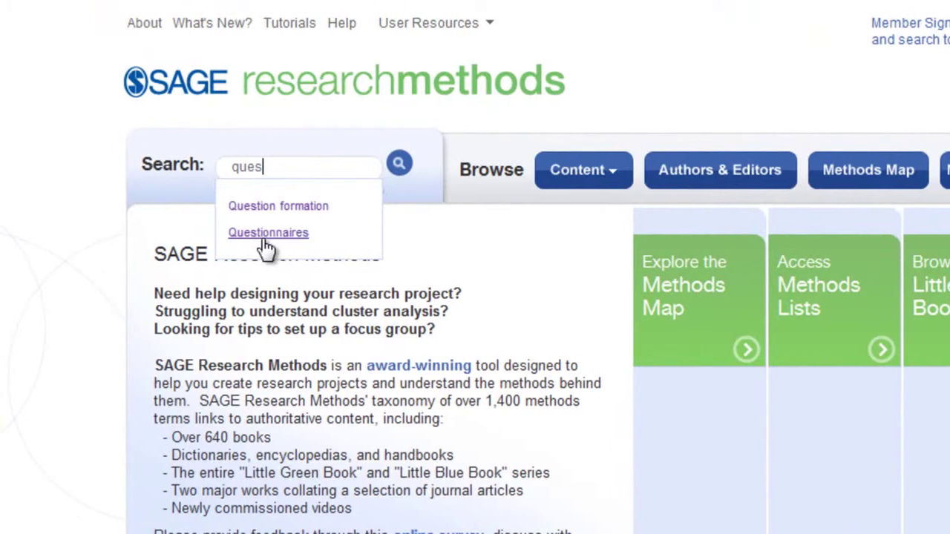
left_click(261, 234)
key("Return")
Try the Refine by content filters: clear Book Titles, toggle Book Chapters, tick Dictionaries.
left_click(665, 363)
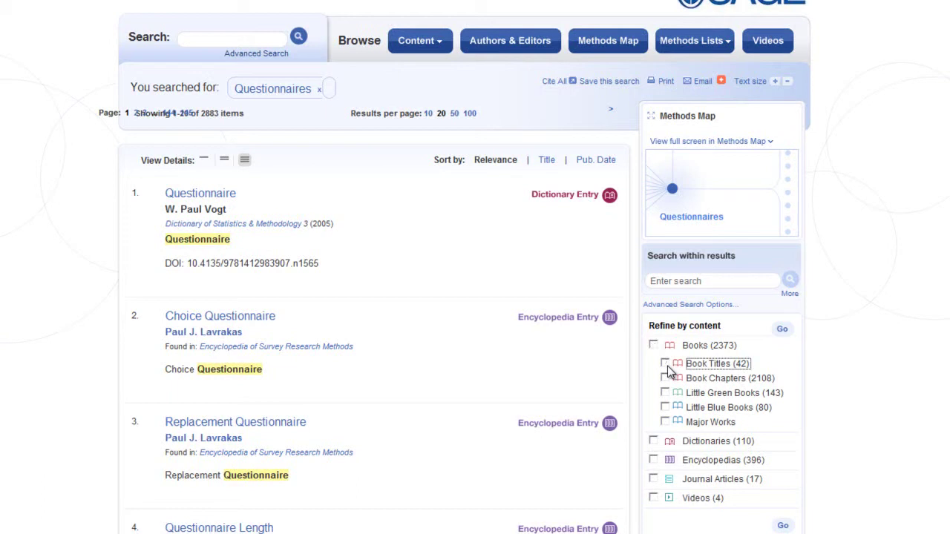
left_click(665, 379)
left_click(665, 379)
left_click(653, 441)
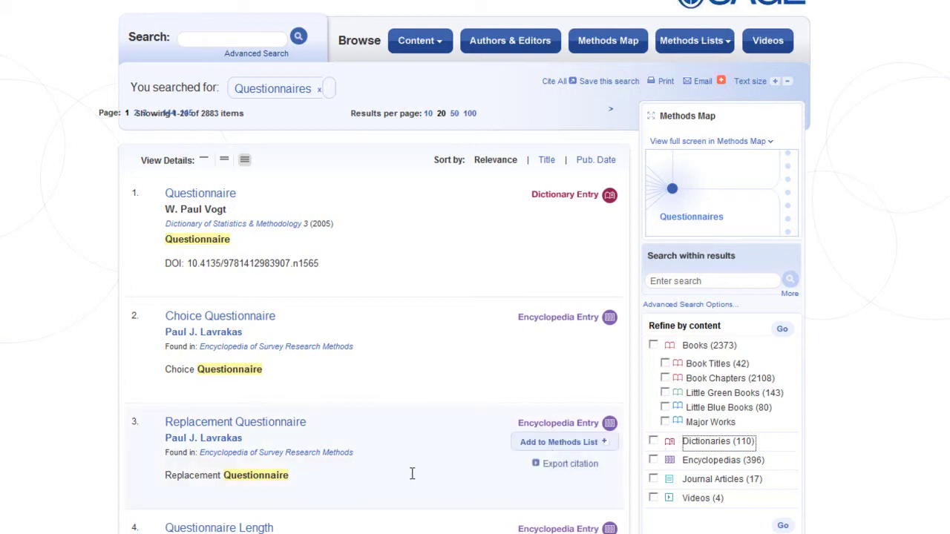
mouse_move(270, 499)
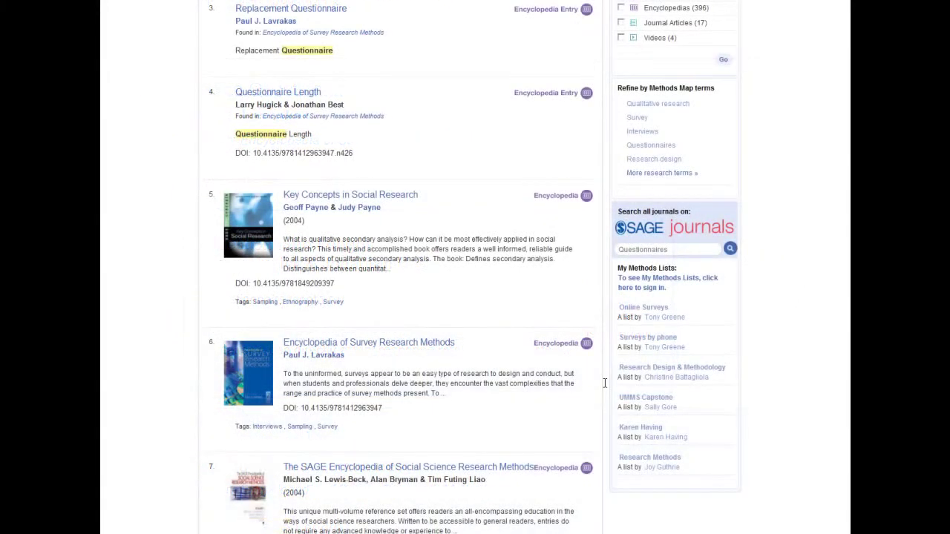
Filter the Questionnaires results to Encyclopedias (396 items) and open SELF-COMPLETED QUESTIONNAIRE.
left_click(663, 12)
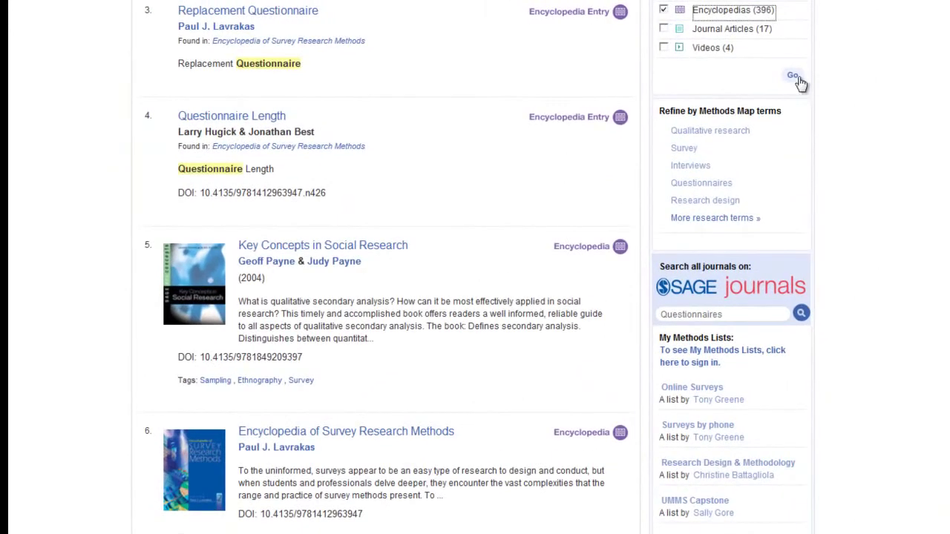
left_click(792, 75)
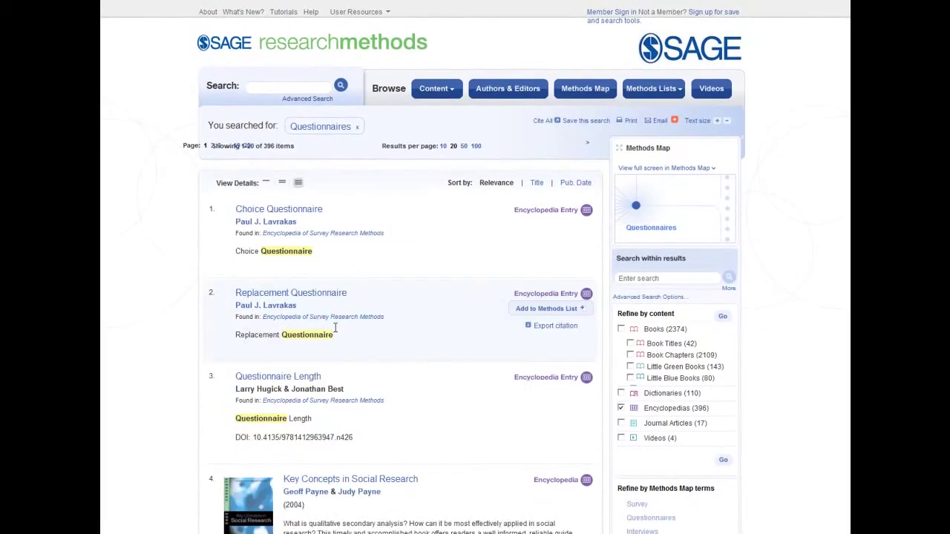
scroll(335, 328, "down", 9)
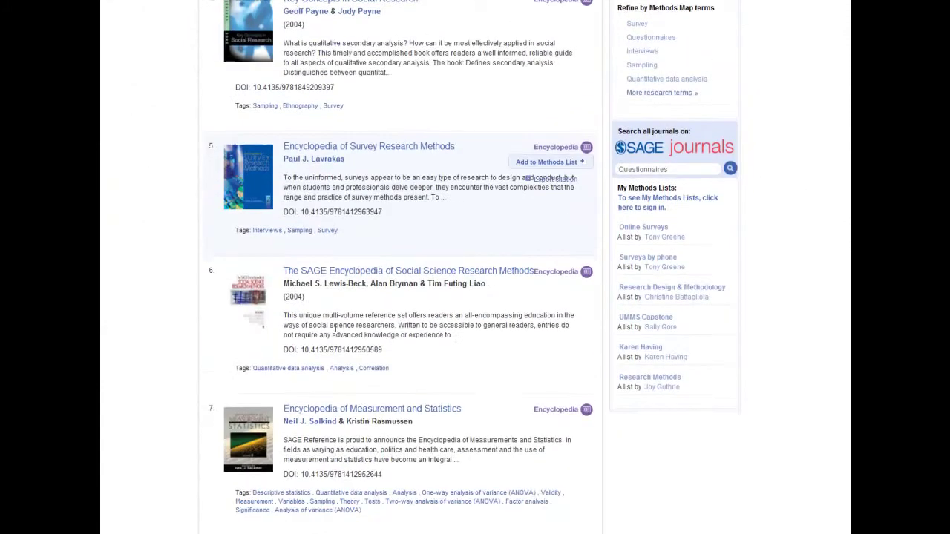
scroll(335, 327, "down", 1)
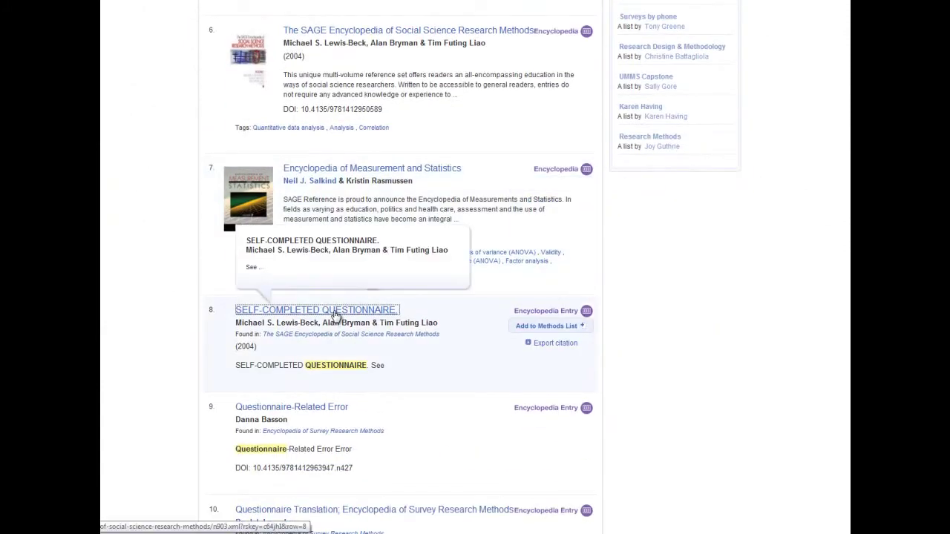
left_click(334, 315)
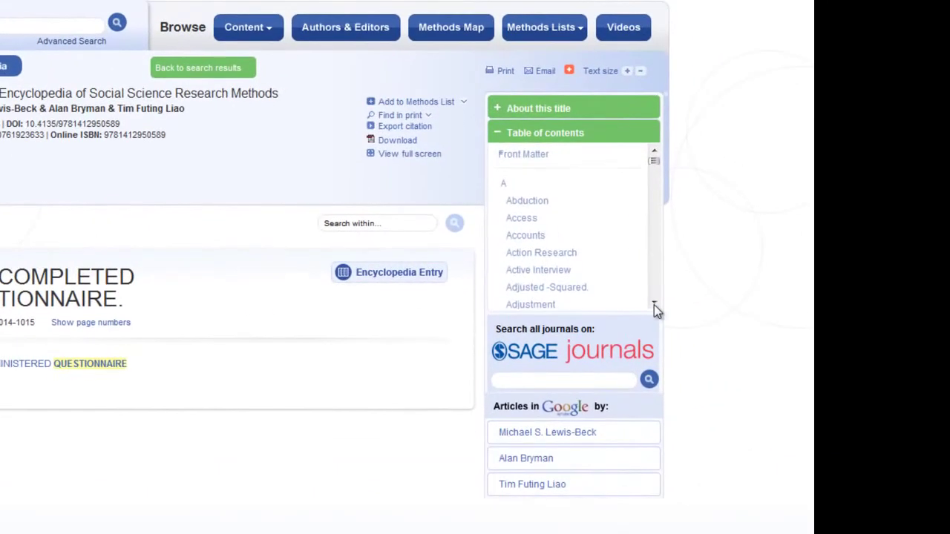
Scroll the Table of contents and open the Alternative Hypothesis entry.
left_click(733, 291)
left_click(654, 305)
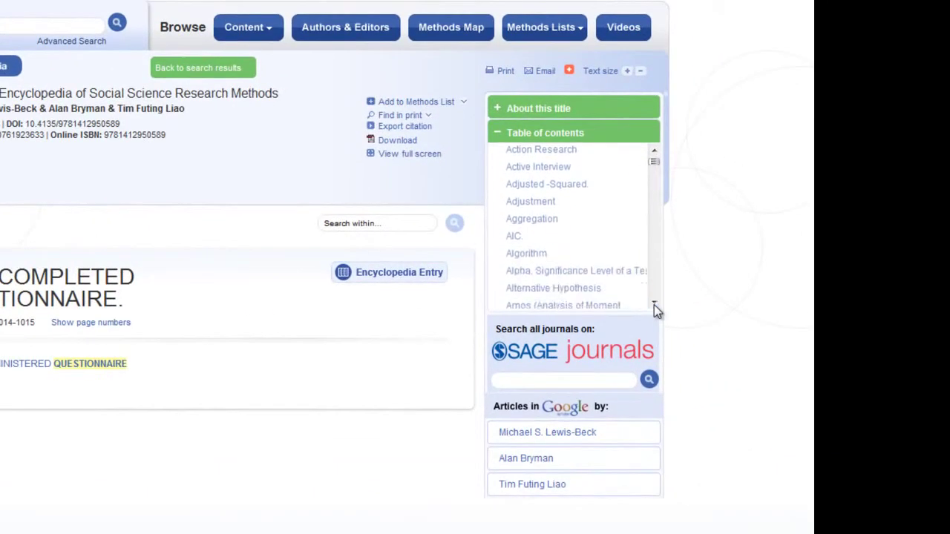
left_click(653, 305)
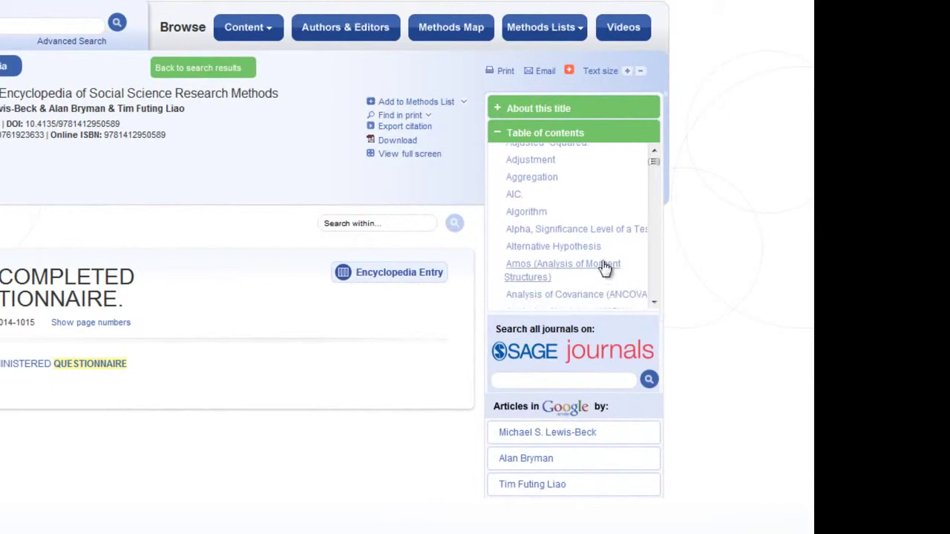
left_click(582, 252)
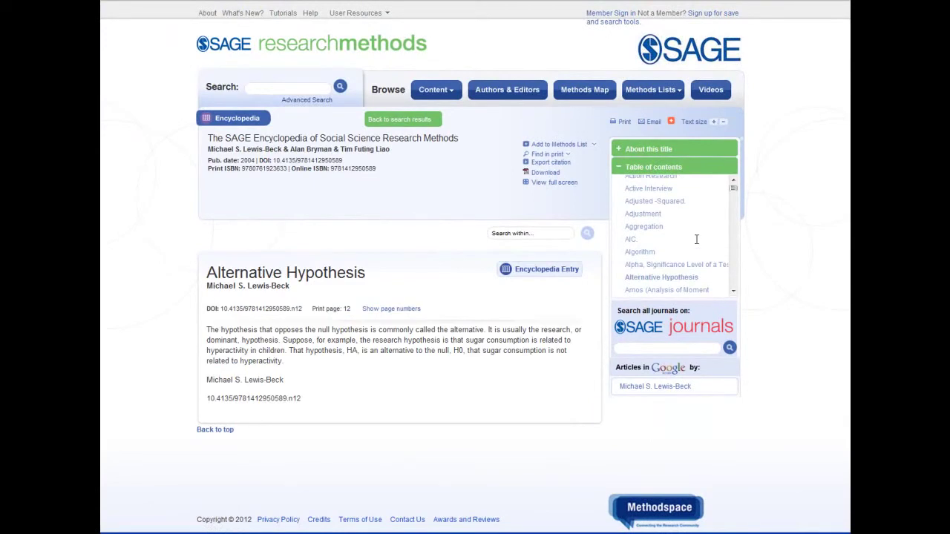
Print the Alternative Hypothesis entry from its printable view.
left_click(620, 122)
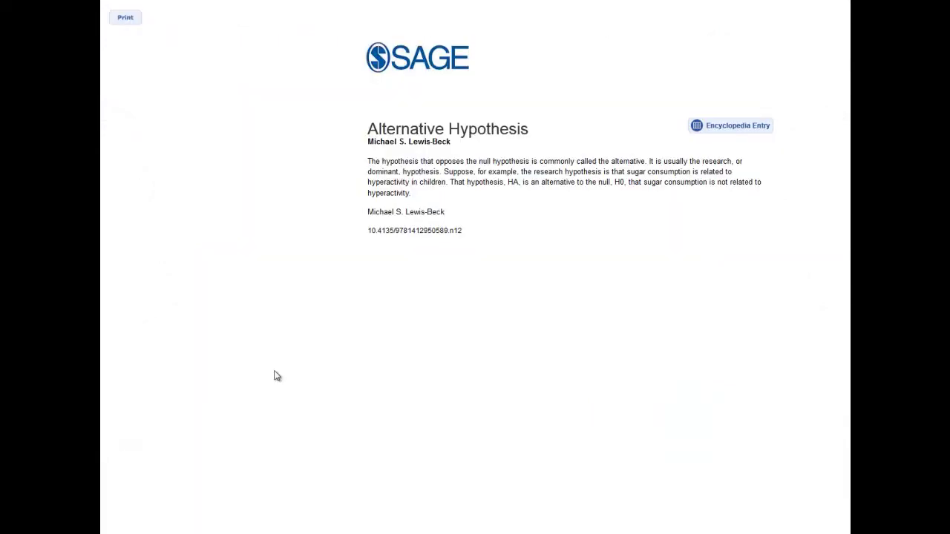
left_click(124, 20)
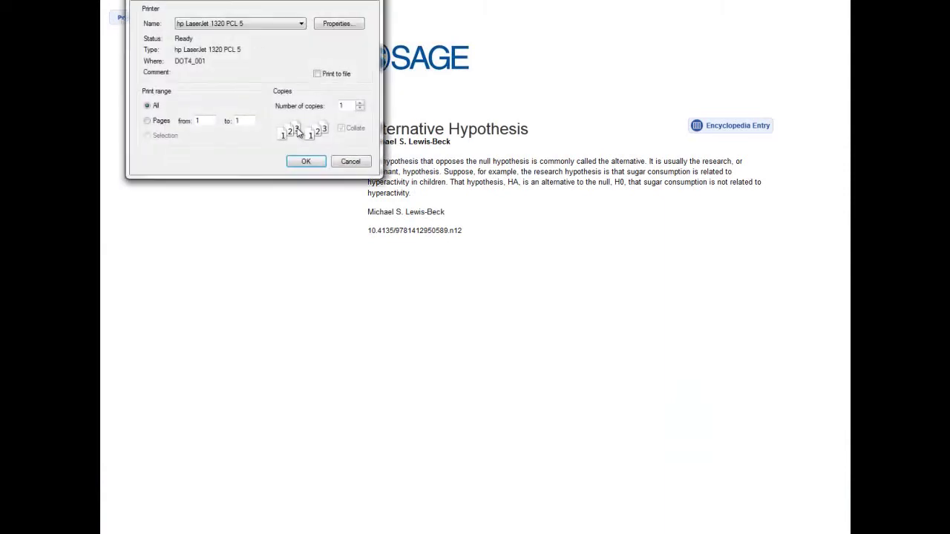
left_click(306, 162)
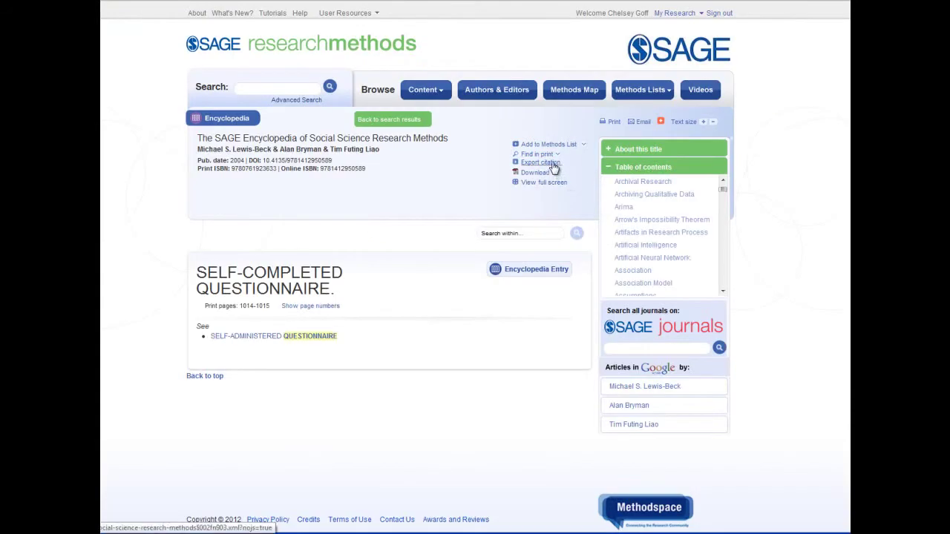
Switch the entry's exported citation to Harvard style and copy its text.
left_click(554, 162)
left_click(364, 181)
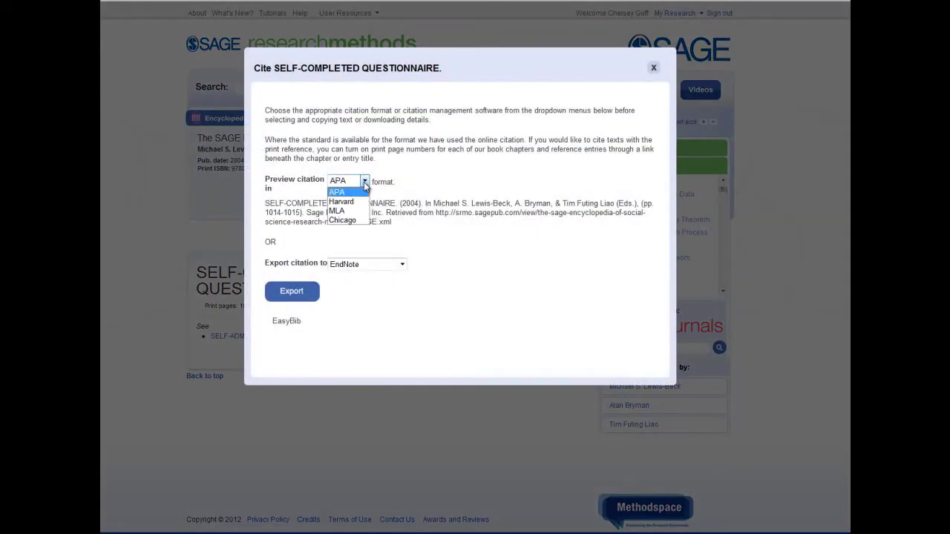
left_click(339, 197)
left_click_drag(265, 203, 464, 213)
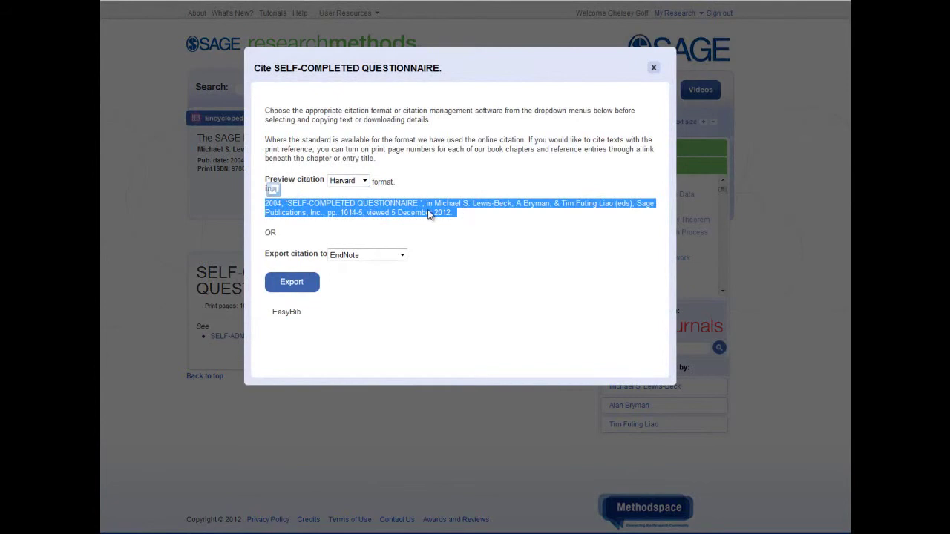
right_click(430, 212)
left_click(453, 235)
Paste the Harvard citation into Word, set the export target to RefWorks, and close the window.
right_click(384, 272)
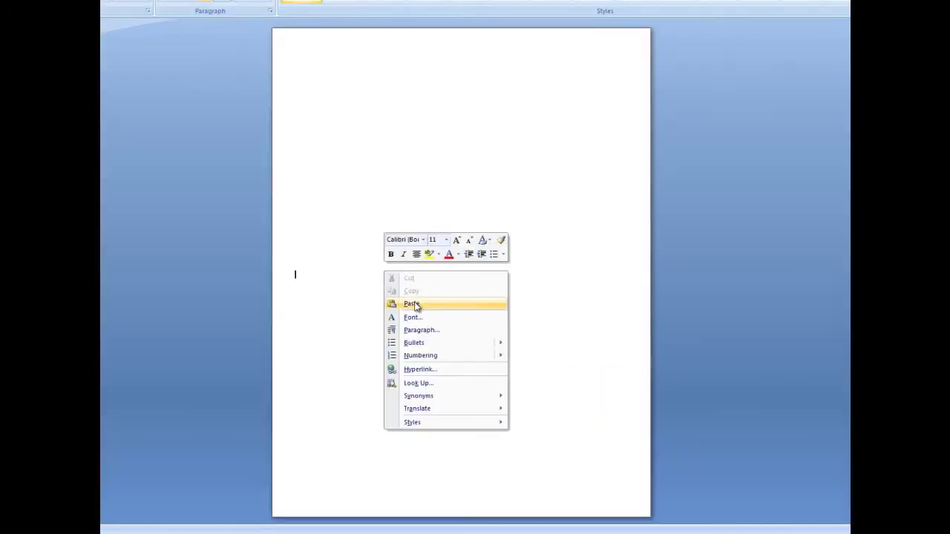
left_click(413, 304)
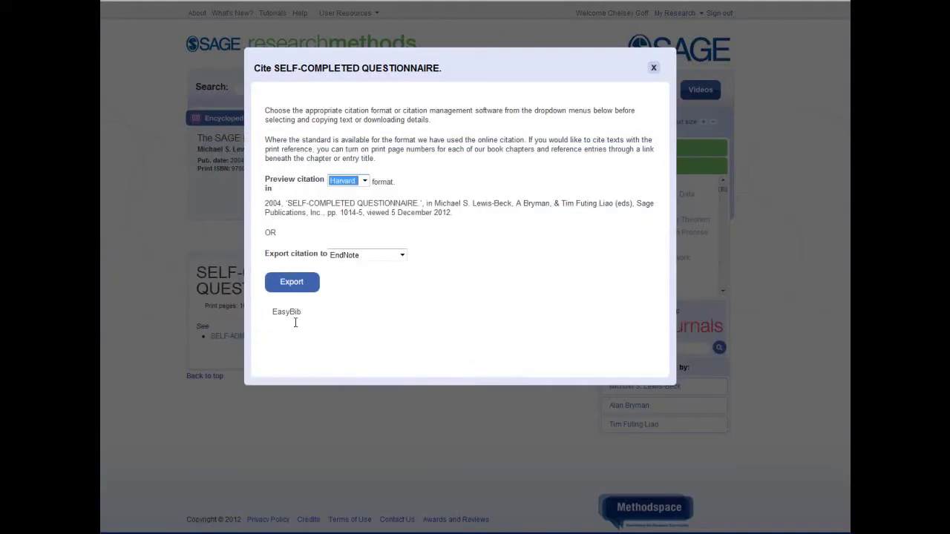
left_click(380, 257)
left_click(349, 295)
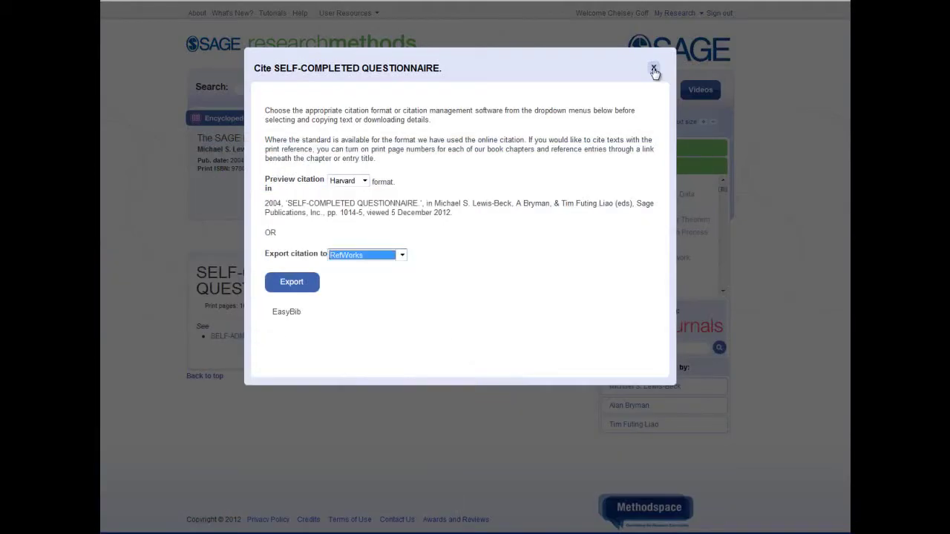
left_click(654, 70)
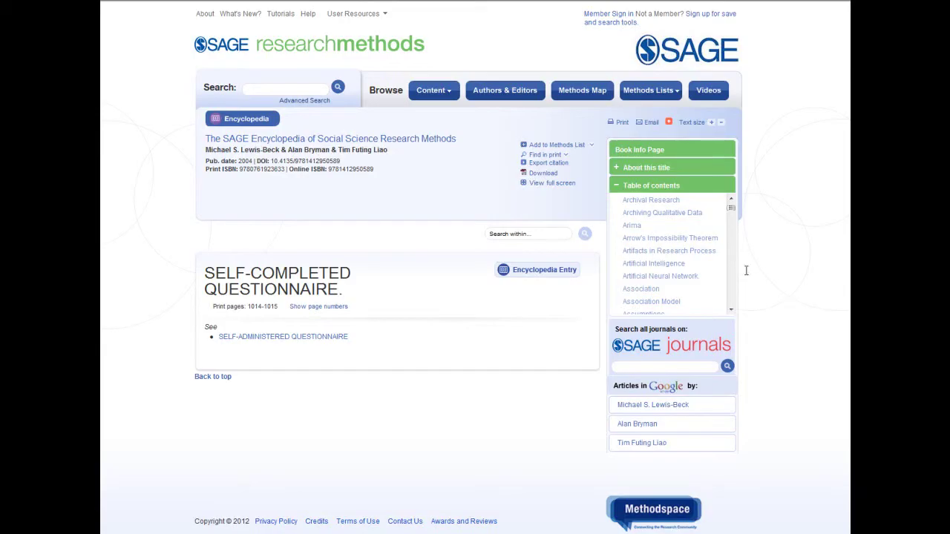
Sign in with the account e-mail and add the entry to a new 'Questionnaires' Methods List.
left_click(591, 146)
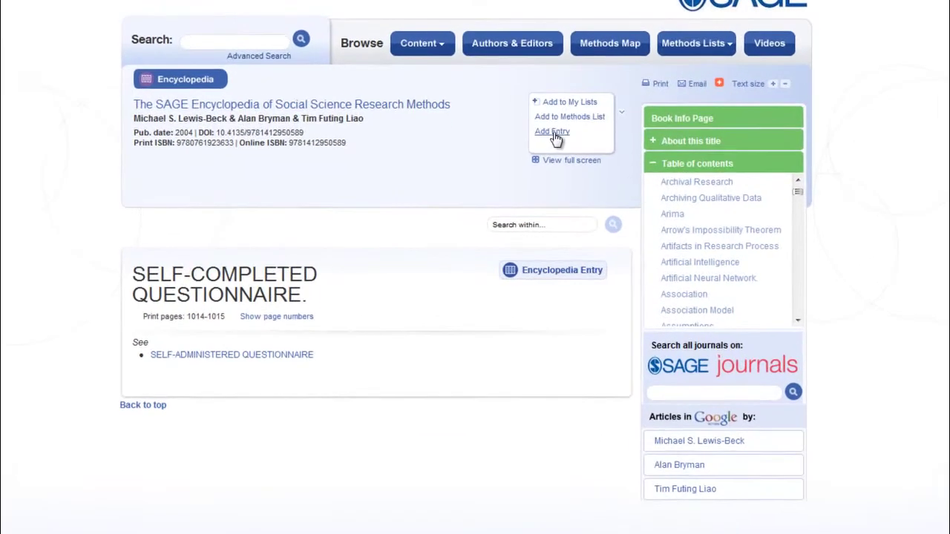
left_click(554, 132)
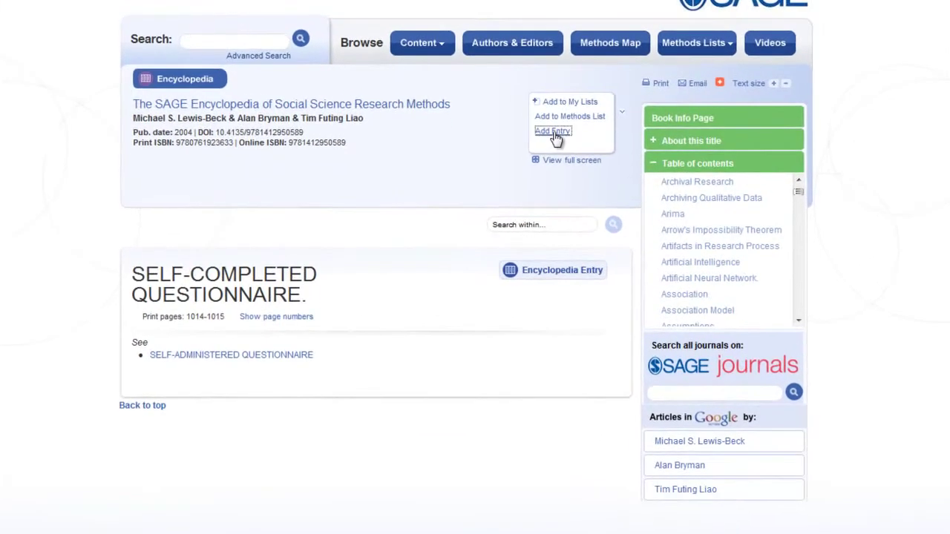
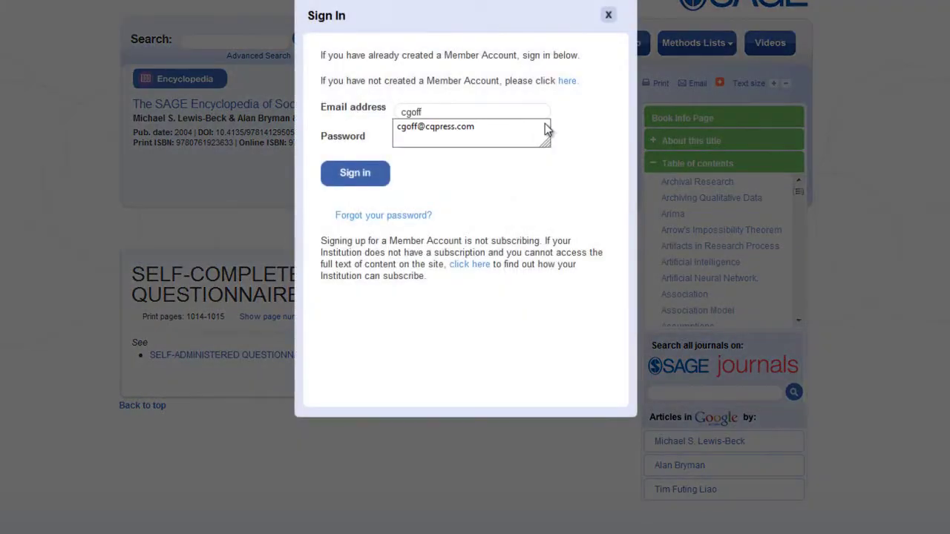
left_click(544, 127)
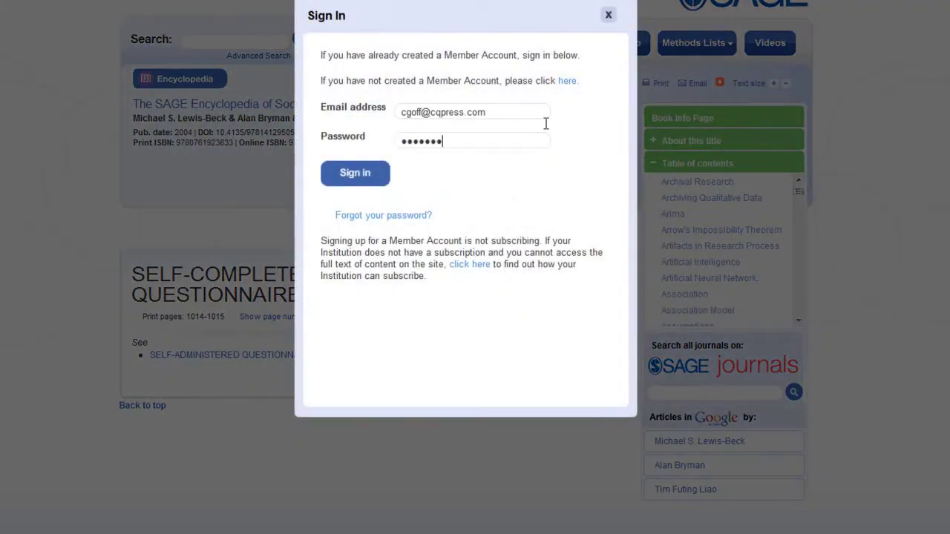
left_click(369, 175)
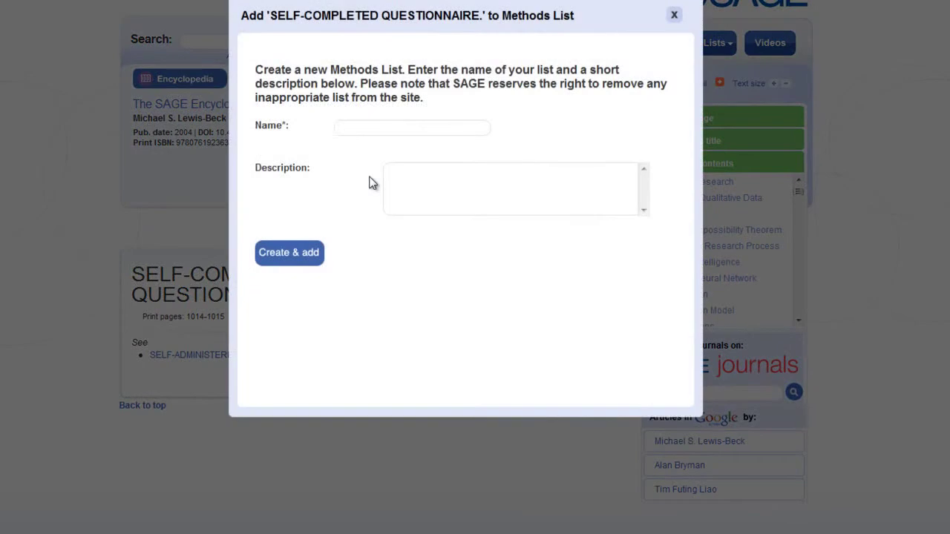
type("Questionnaires")
left_click(304, 260)
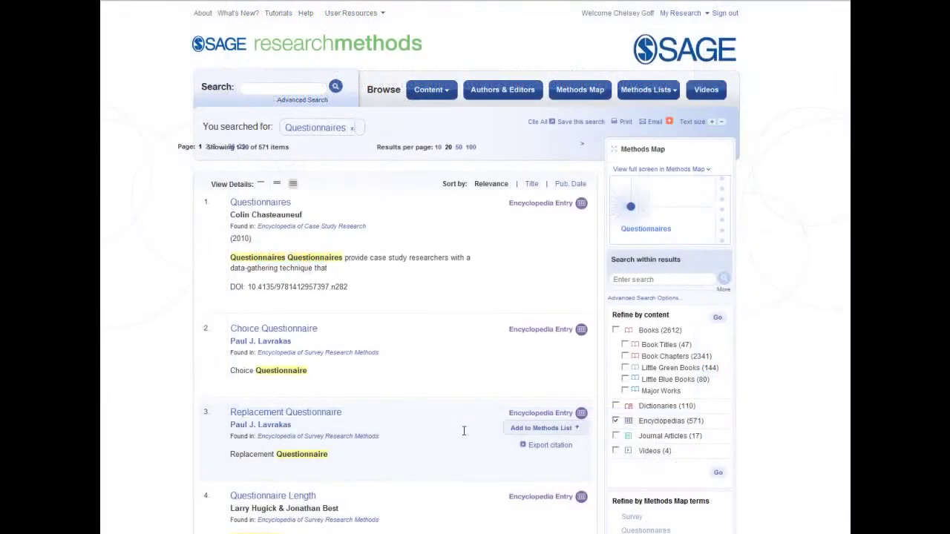
Swap the Encyclopedias filter for Little Green Books and open 'Translating Questionnaires and Other Research Instruments'.
scroll(453, 430, "down", 3)
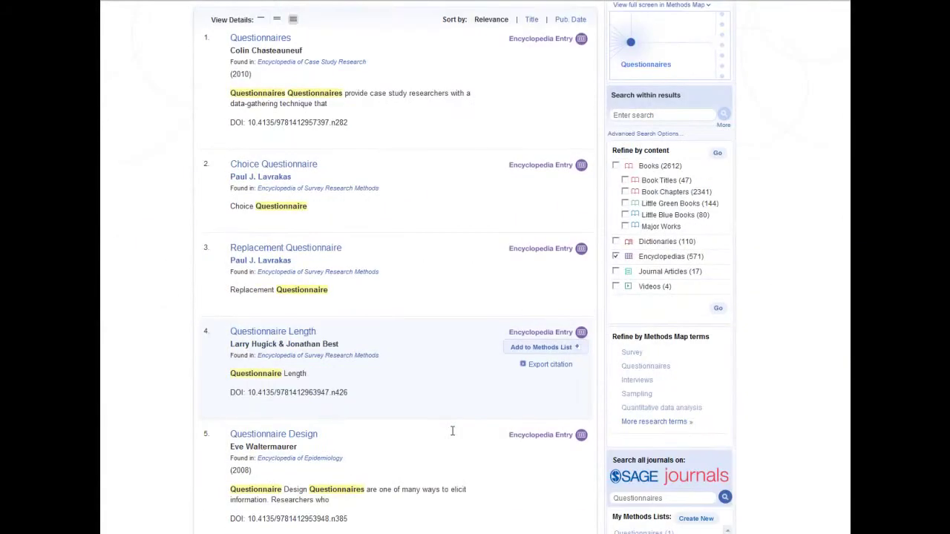
scroll(452, 431, "down", 2)
left_click_drag(296, 355, 659, 453)
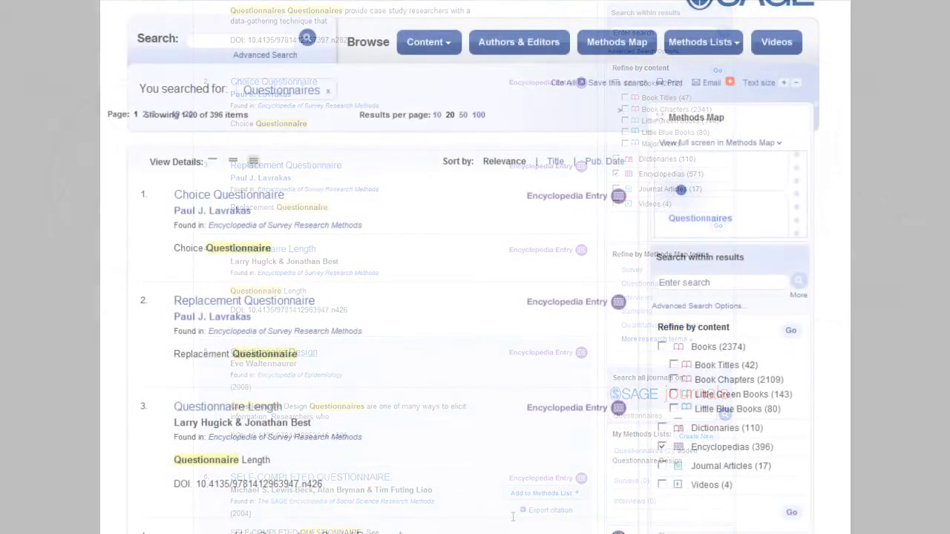
left_click(661, 446)
left_click(674, 393)
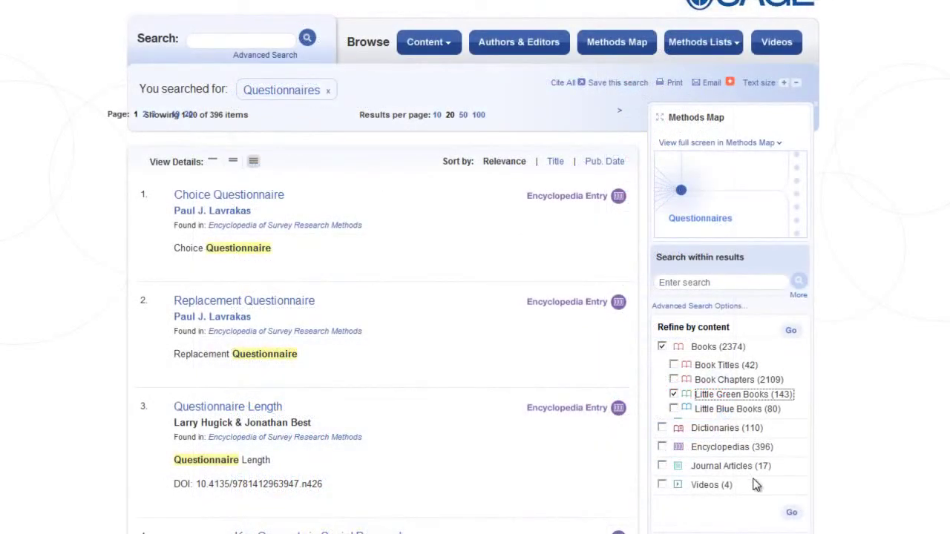
left_click(791, 512)
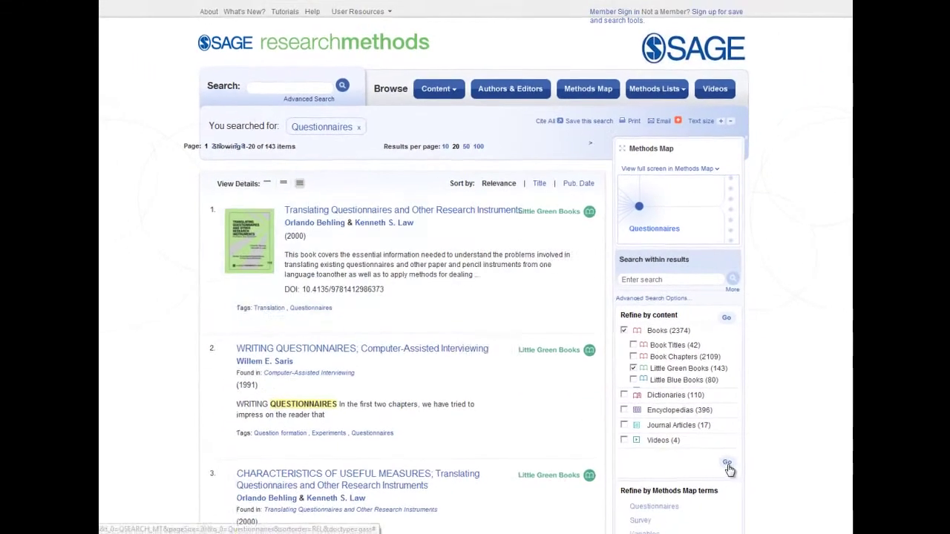
left_click(421, 206)
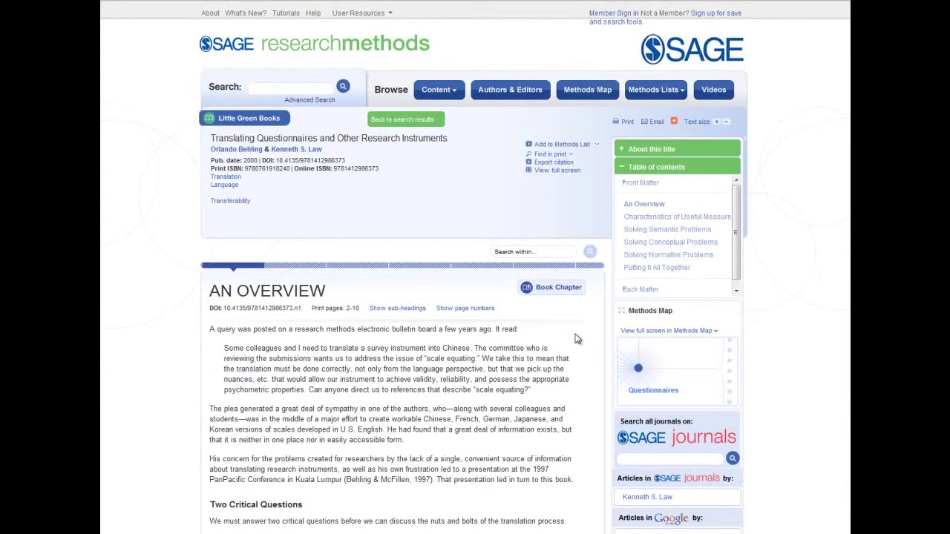
Search SAGE journals for 'questionnaires' from the book's An Overview chapter.
scroll(577, 339, "down", 1)
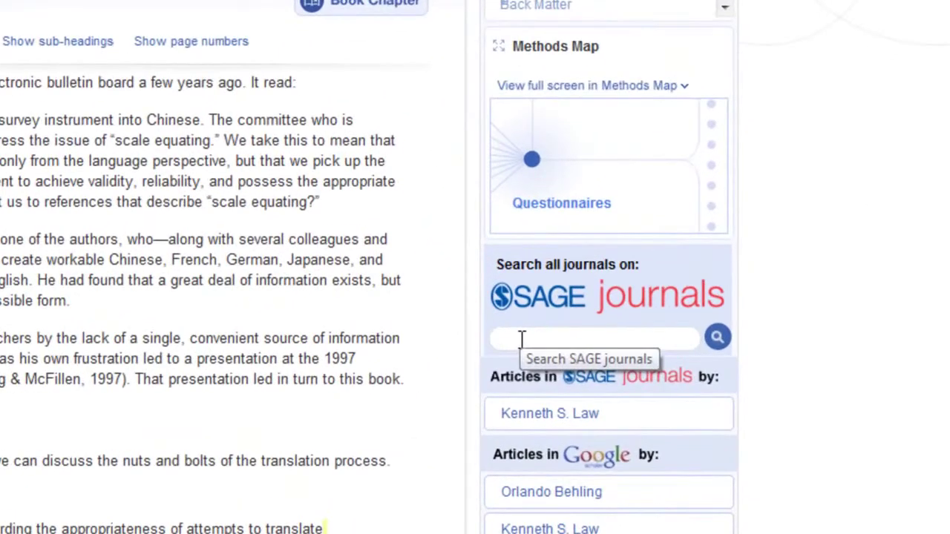
type("questionnai")
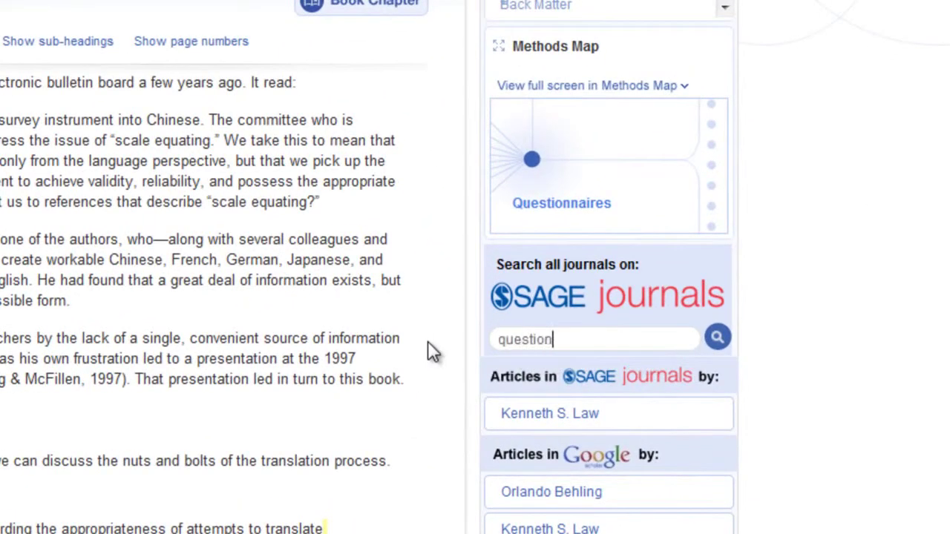
type("res")
left_click(716, 340)
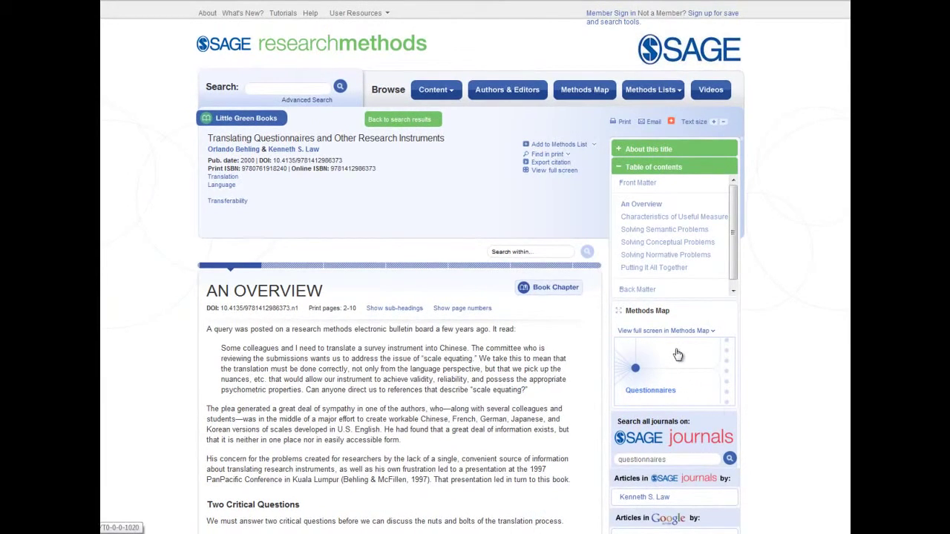
Open the Questionnaires Methods Map, move up to Survey (336), and centre on Online survey.
left_click(677, 354)
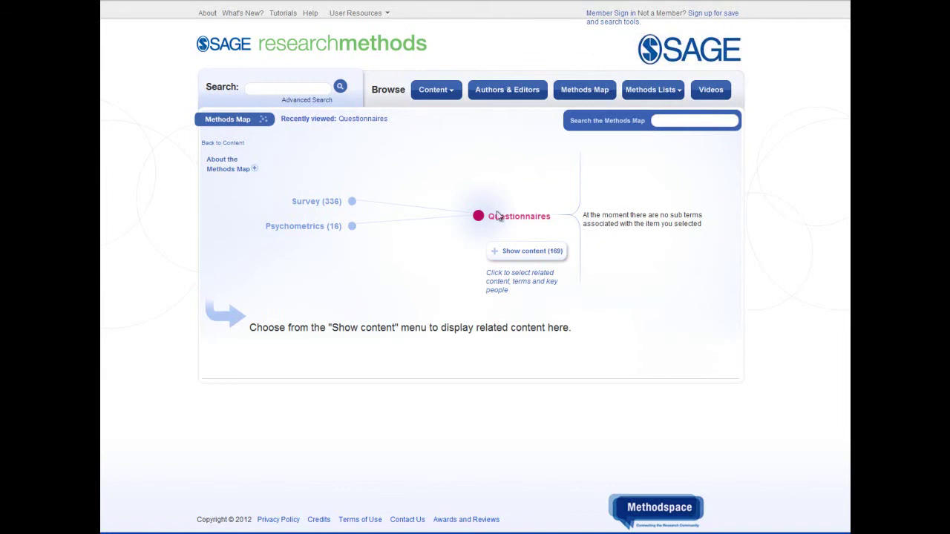
mouse_move(481, 216)
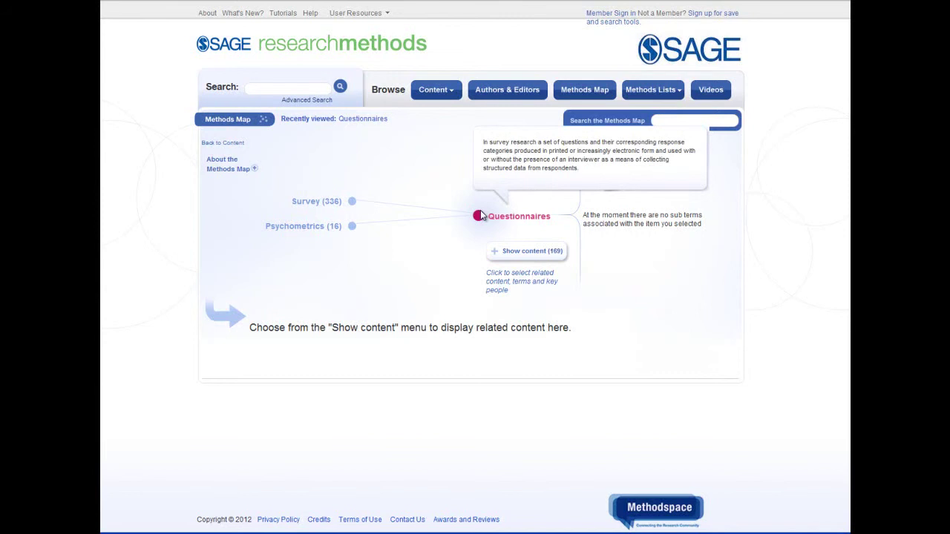
left_click(479, 215)
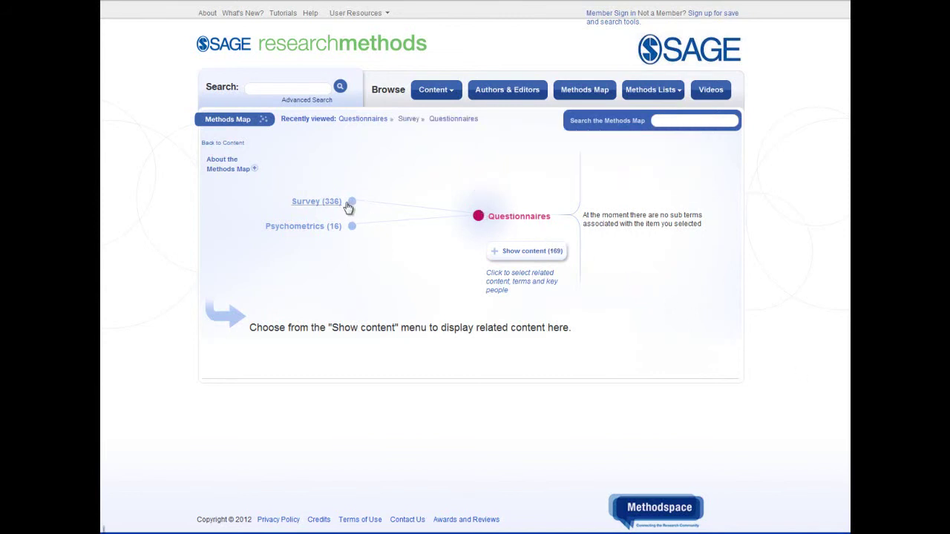
left_click(314, 201)
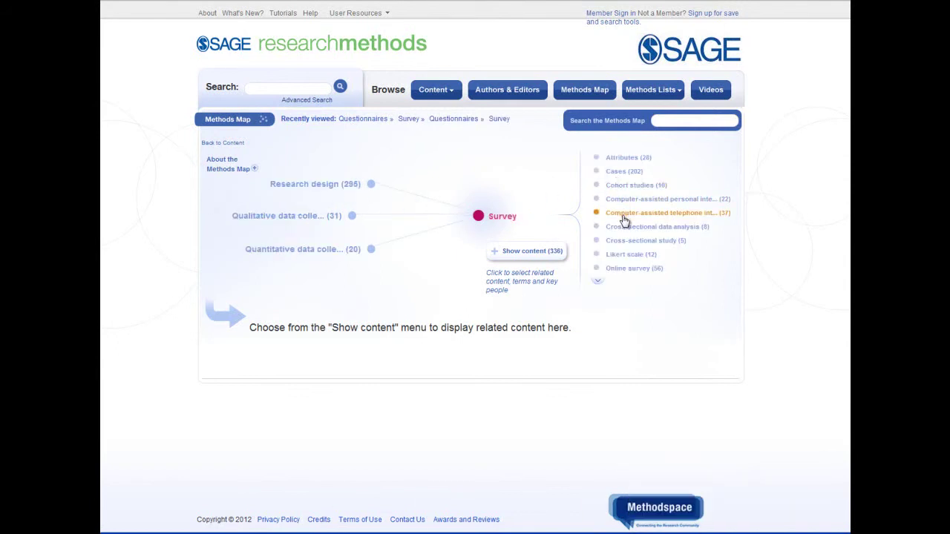
left_click(622, 273)
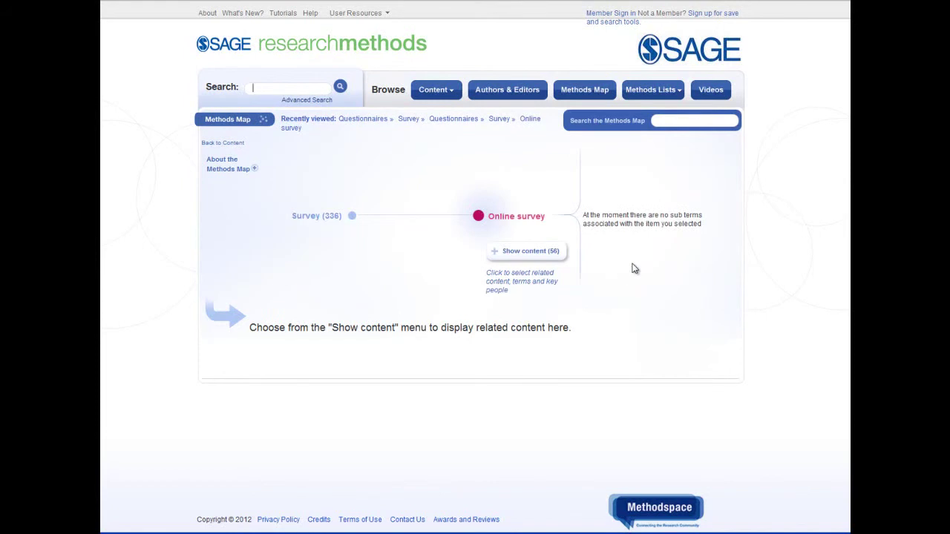
Add the Online survey Little Green Book 'Internet Data Collection' to Questionnaires, then view My Methods Lists.
left_click(526, 256)
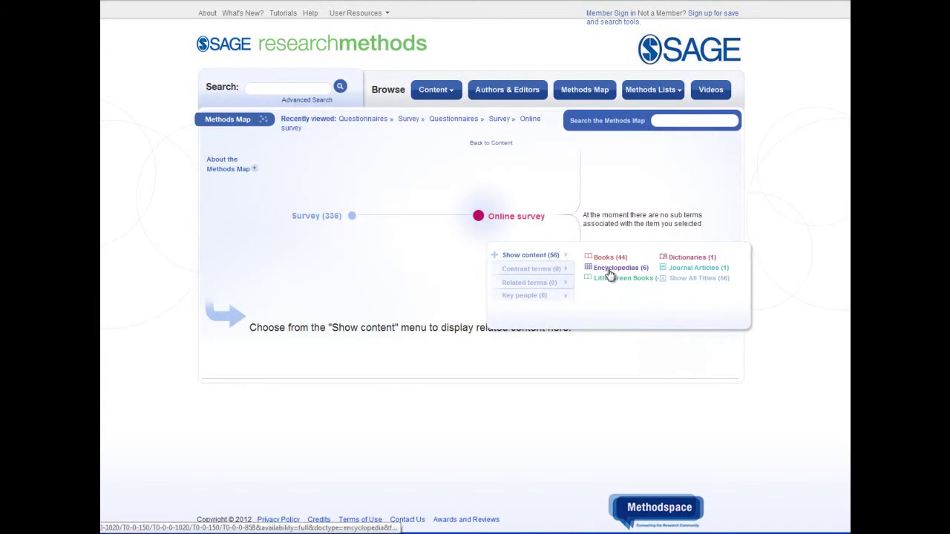
left_click(622, 281)
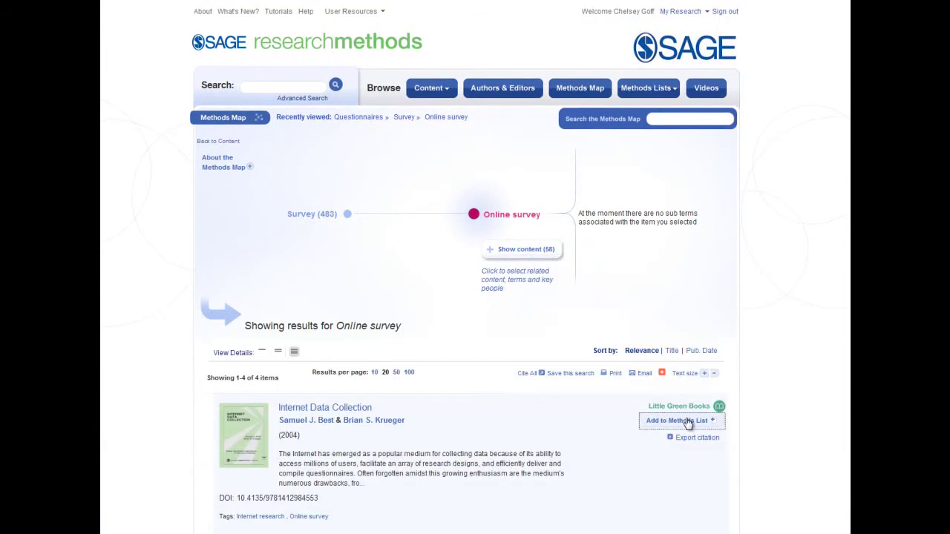
left_click(687, 421)
left_click(359, 167)
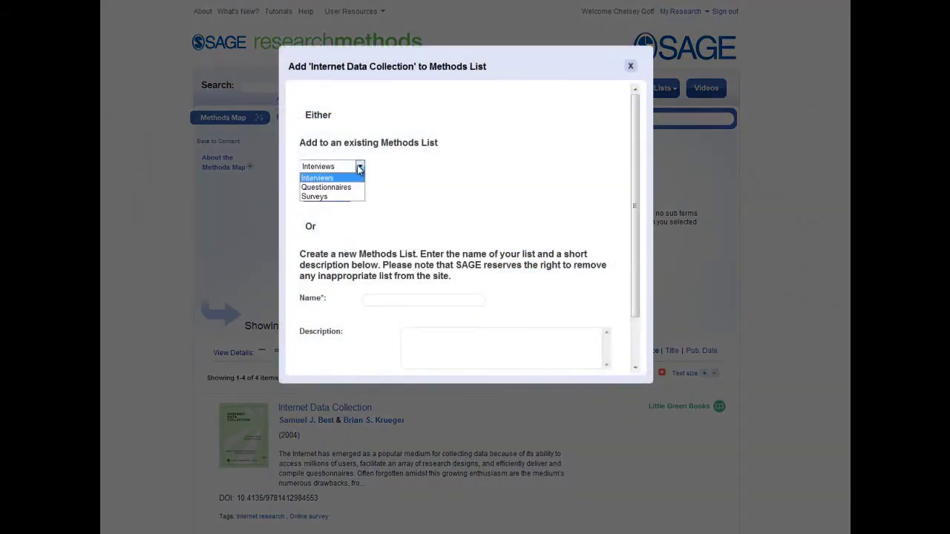
left_click(357, 186)
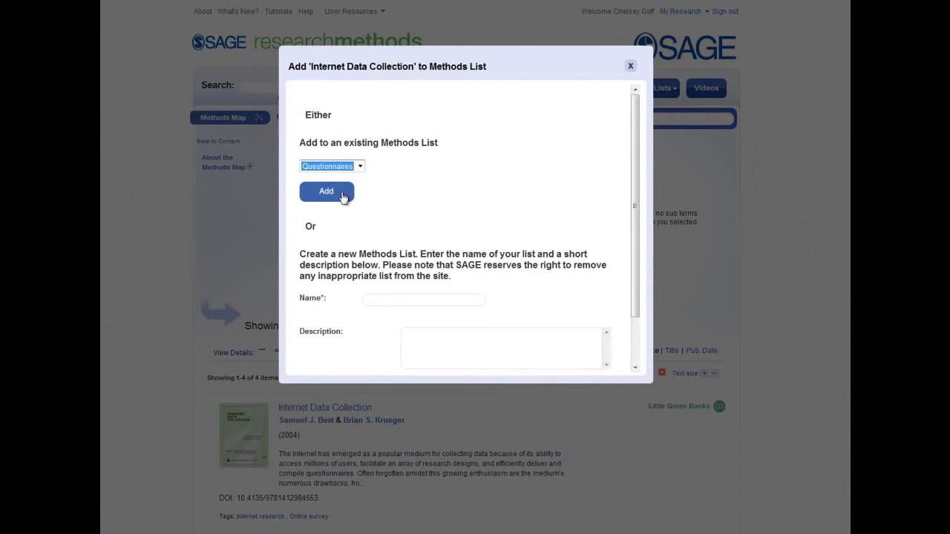
left_click(343, 197)
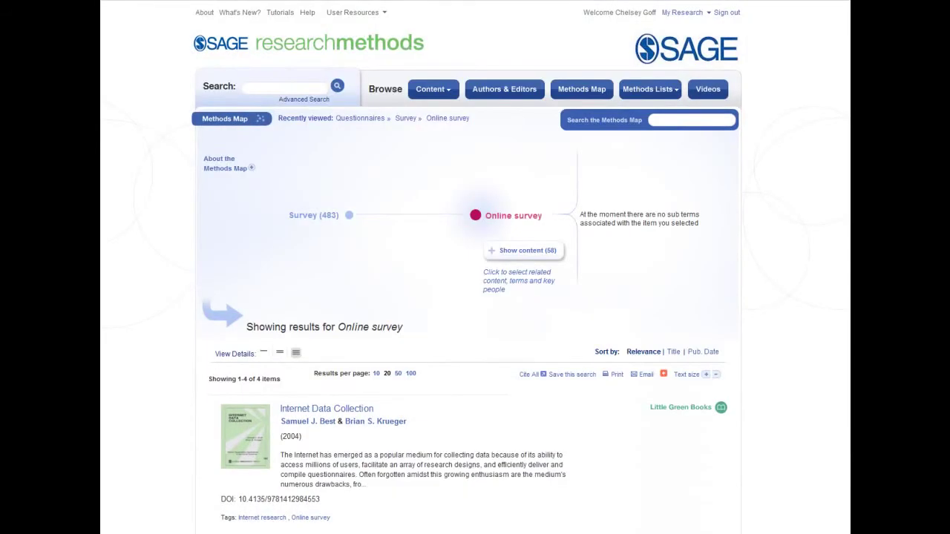
left_click(635, 93)
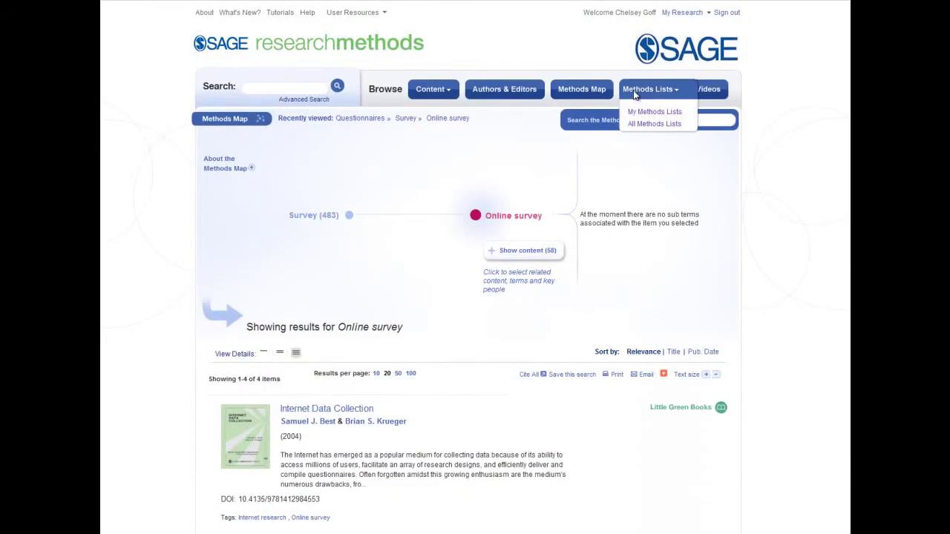
left_click(632, 112)
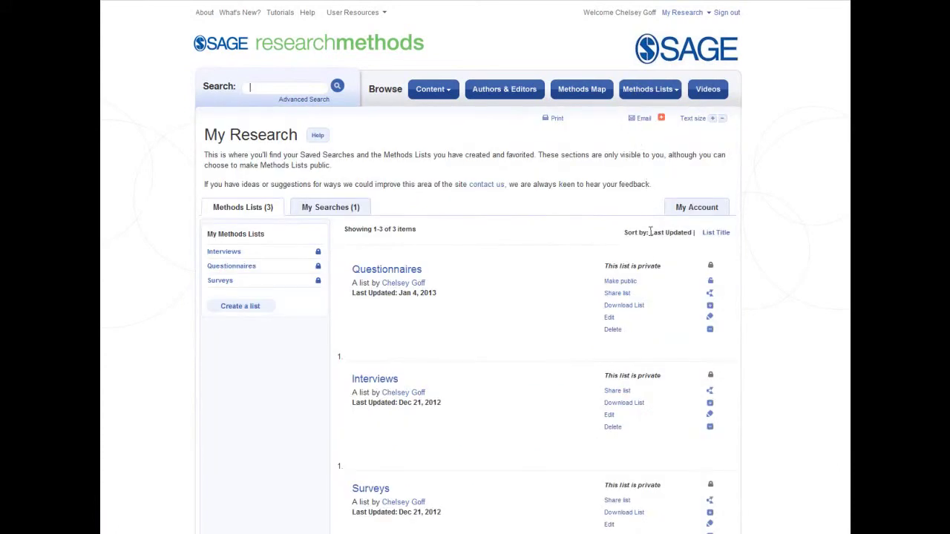
Make the Questionnaires list public, browse All Methods Lists, and return to My Research.
left_click(633, 283)
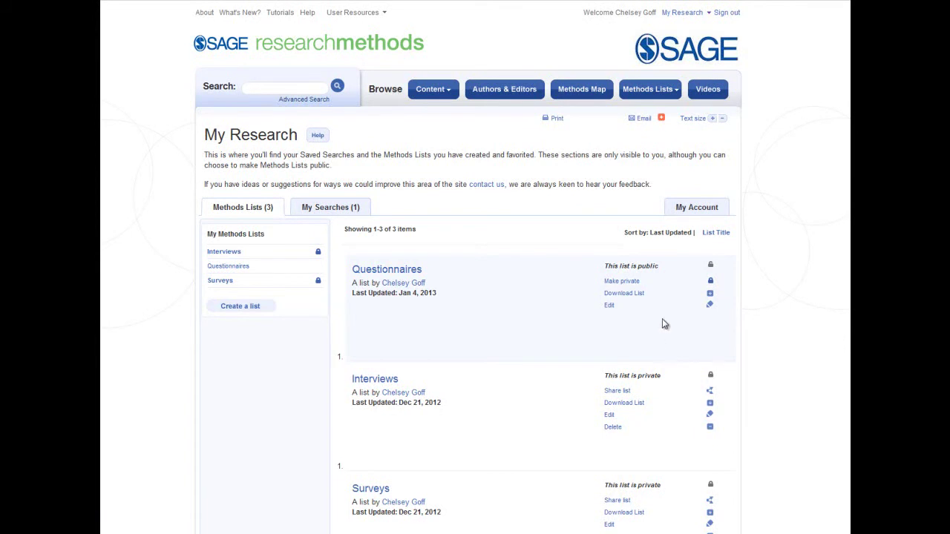
mouse_move(647, 91)
left_click(650, 127)
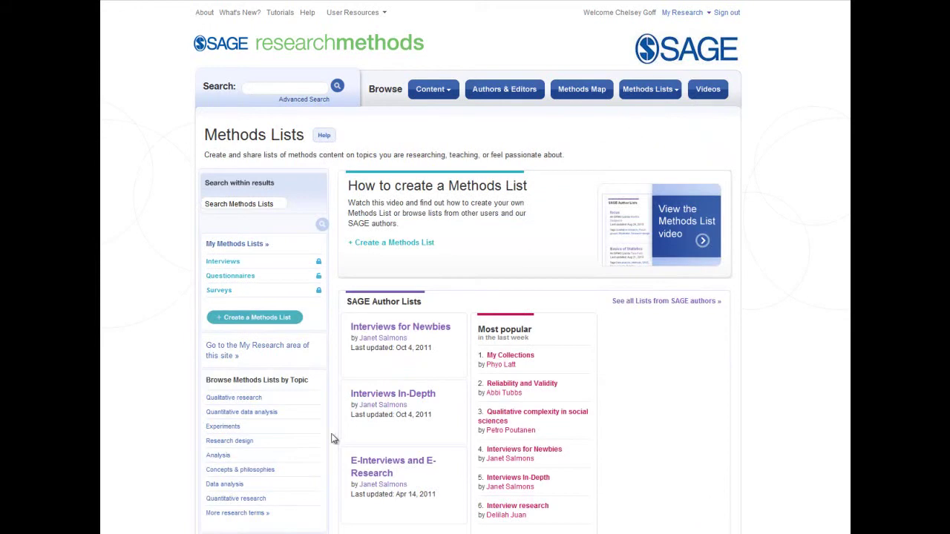
scroll(335, 437, "down", 3)
left_click(256, 432)
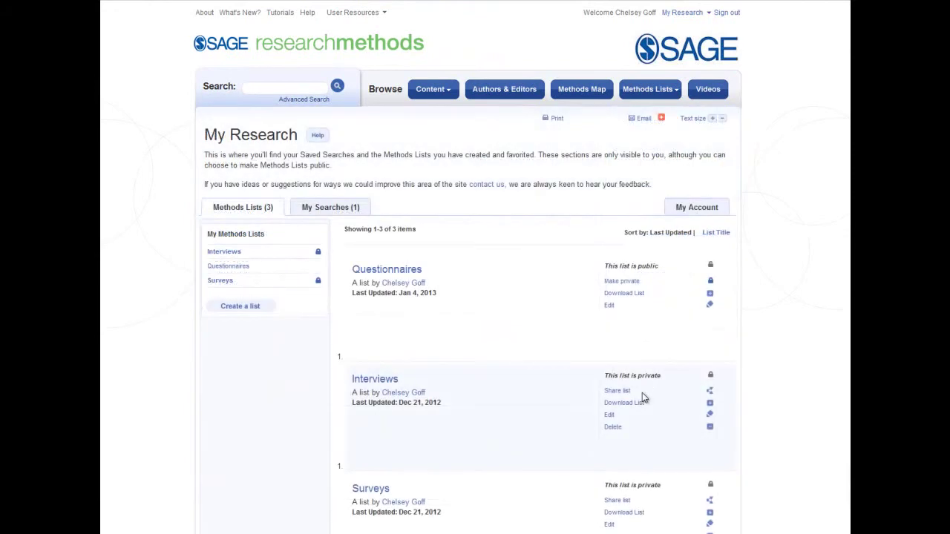
Invite a colleague's e-mail to the Interviews list with the message 'Sources for you'.
left_click(623, 391)
left_click(441, 194)
left_click(461, 308)
type("Sources for you")
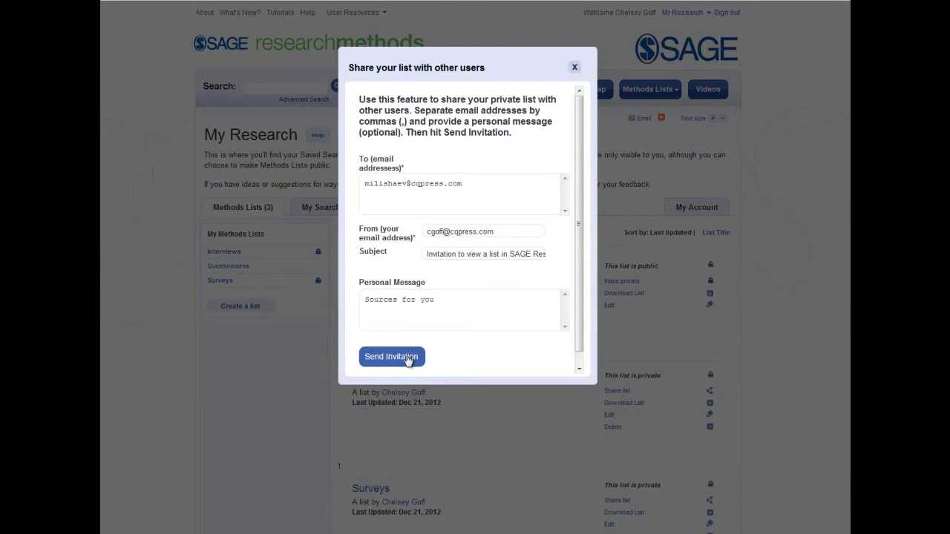
left_click(391, 357)
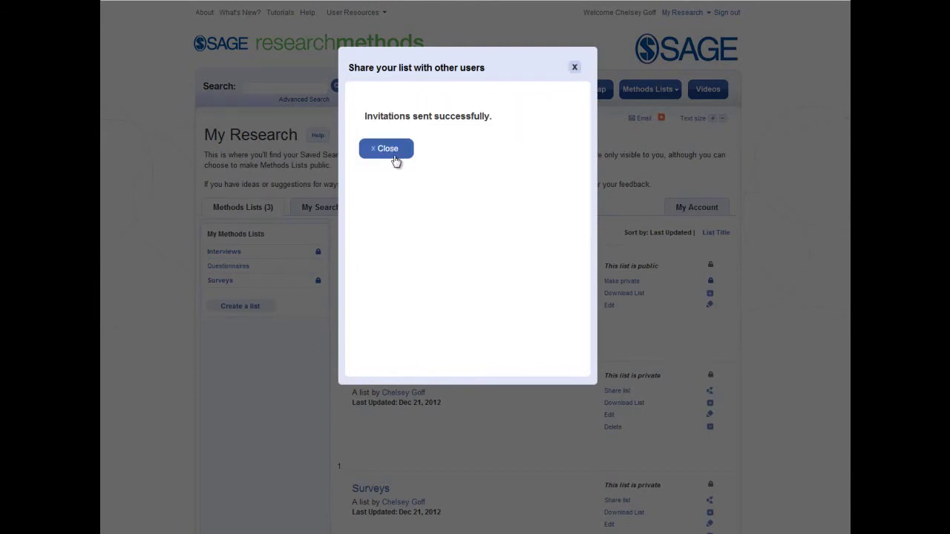